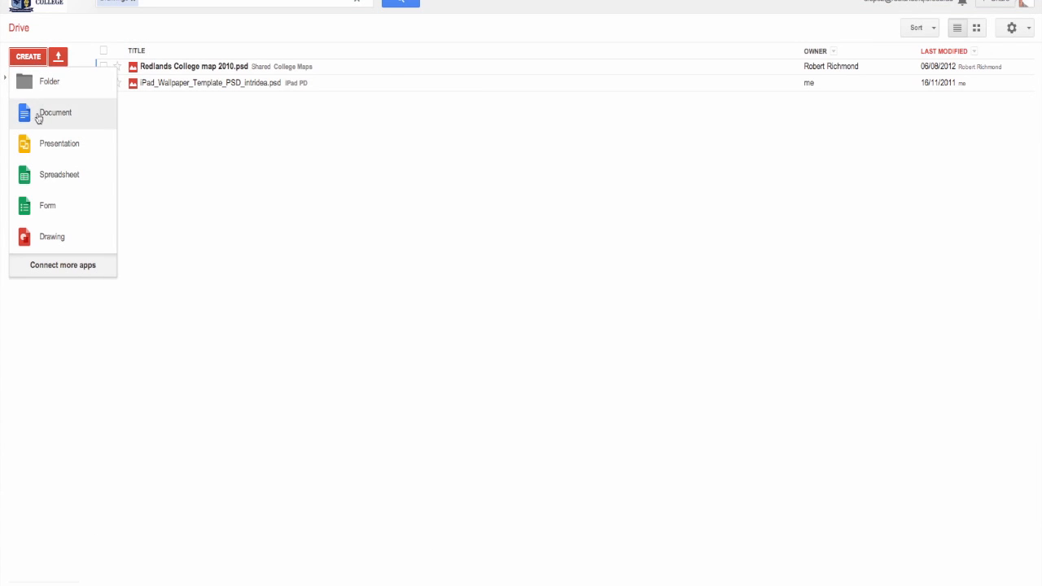
Create a form titled "Douglas Mawson" with the Default theme and enable automatic collection of respondents' usernames
{"action": "left_click", "coordinate": [49, 205]}
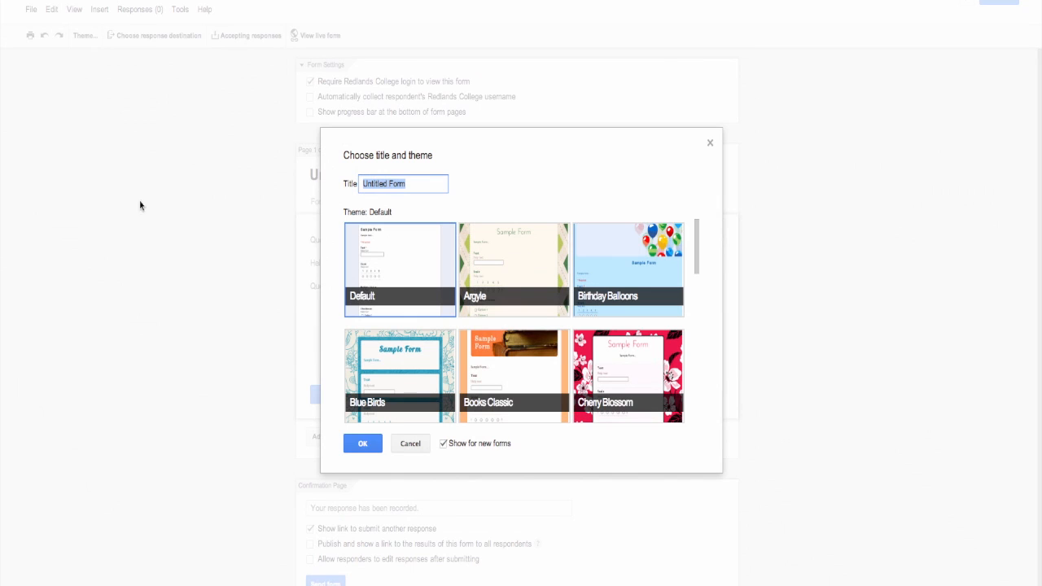
{"action": "type", "text": "Douglas Mawson"}
{"action": "left_click", "coordinate": [404, 265]}
{"action": "left_click", "coordinate": [365, 448]}
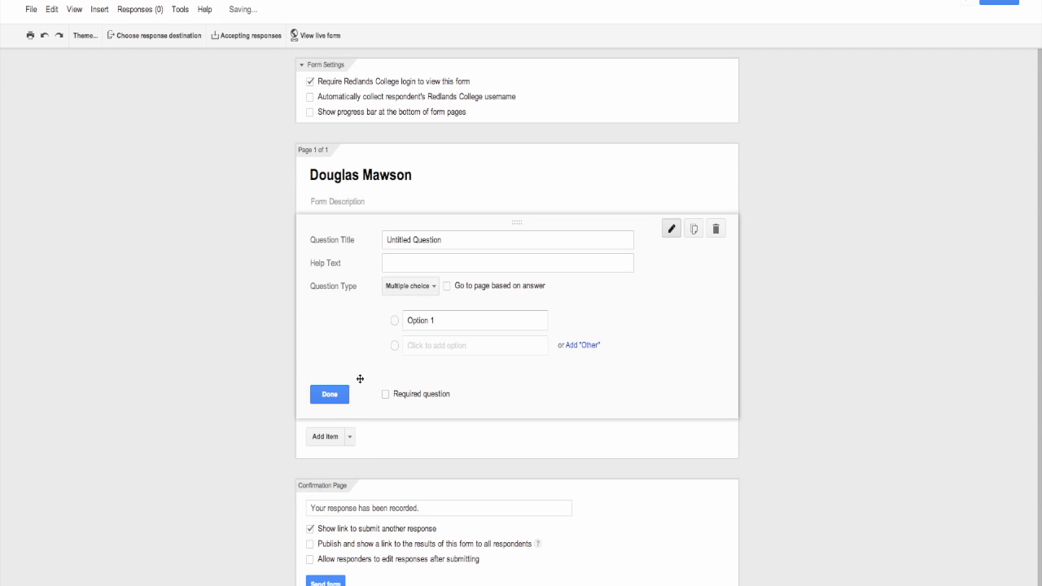
{"action": "left_click", "coordinate": [310, 96]}
Make the first question a required Text question titled "Please enter your name"
{"action": "left_click", "coordinate": [451, 244]}
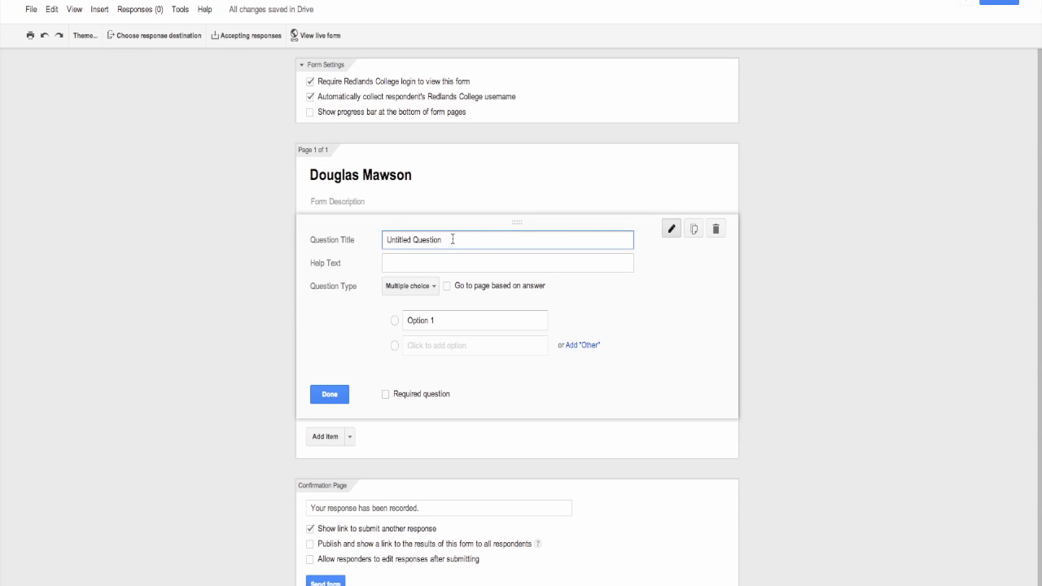
{"action": "triple_click", "coordinate": [453, 240]}
{"action": "type", "text": "Please enter your name"}
{"action": "left_click", "coordinate": [432, 287]}
{"action": "left_click", "coordinate": [423, 251]}
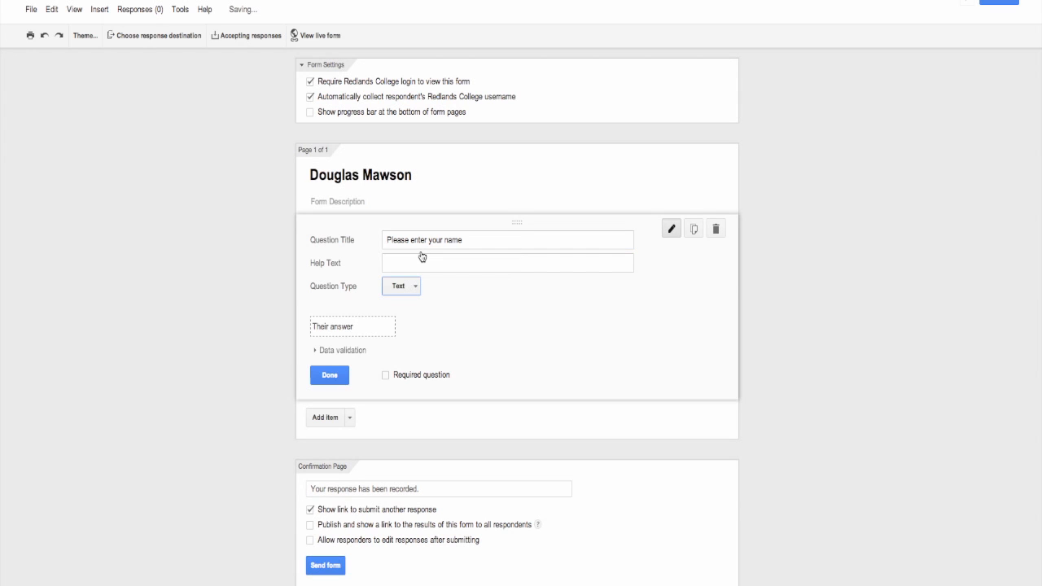
{"action": "left_click", "coordinate": [385, 375]}
{"action": "left_click", "coordinate": [385, 375]}
{"action": "left_click", "coordinate": [330, 376]}
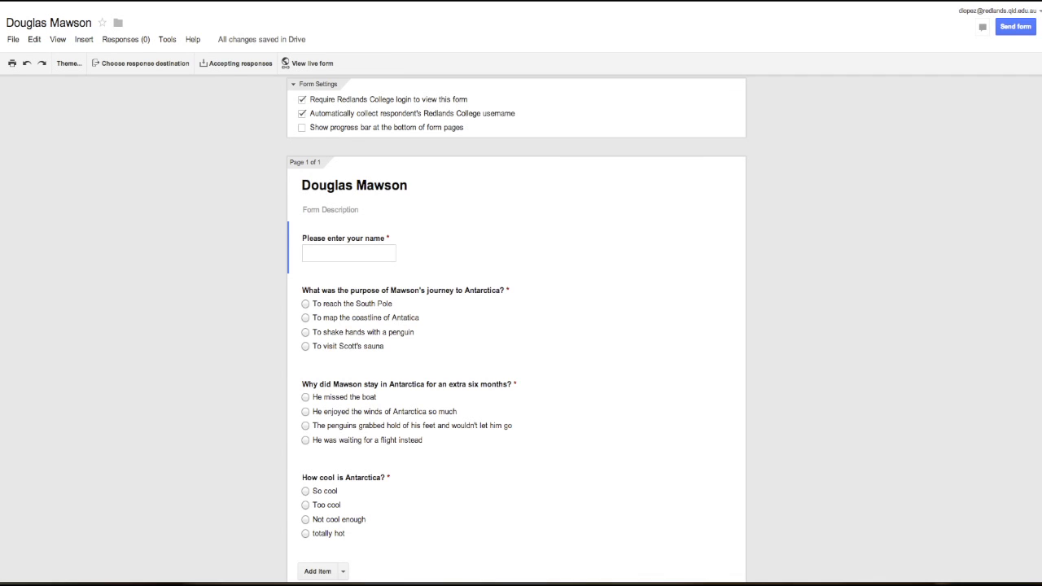
Open the live form and enter the respondent's name
{"action": "left_click", "coordinate": [362, 255]}
{"action": "left_click", "coordinate": [325, 373]}
{"action": "left_click", "coordinate": [318, 64]}
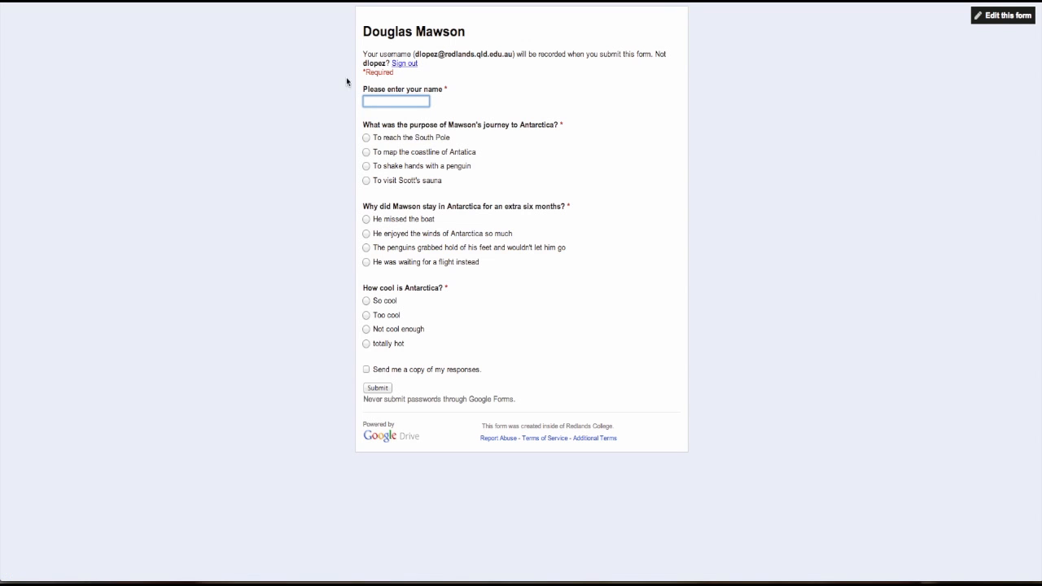
{"action": "type", "text": "Lopez"}
{"action": "left_click", "coordinate": [486, 136]}
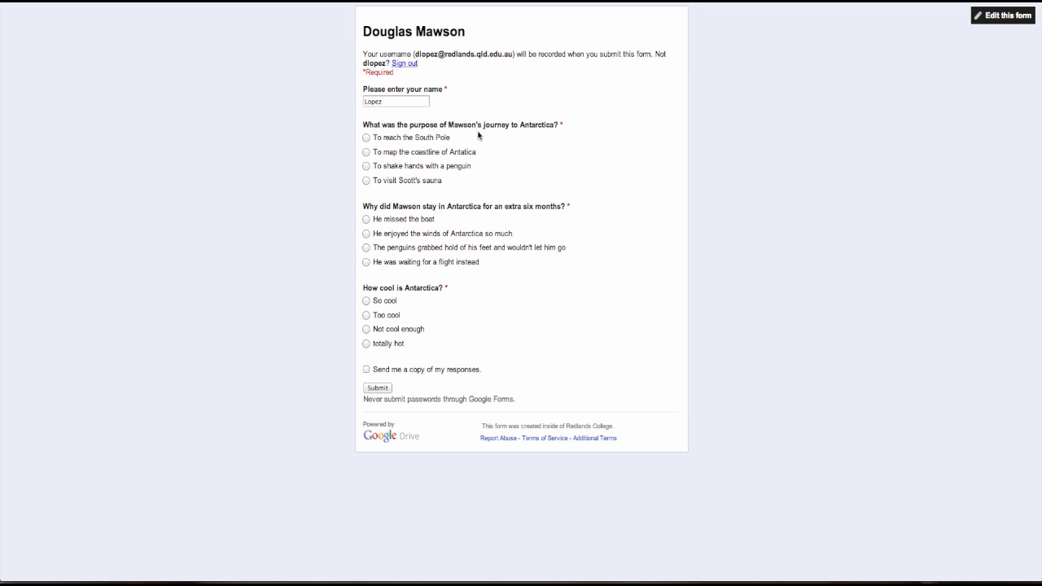
Answer the three questions with "To reach the South Pole", "He missed the boat" and "Too cool", and submit the response
{"action": "left_click", "coordinate": [366, 139]}
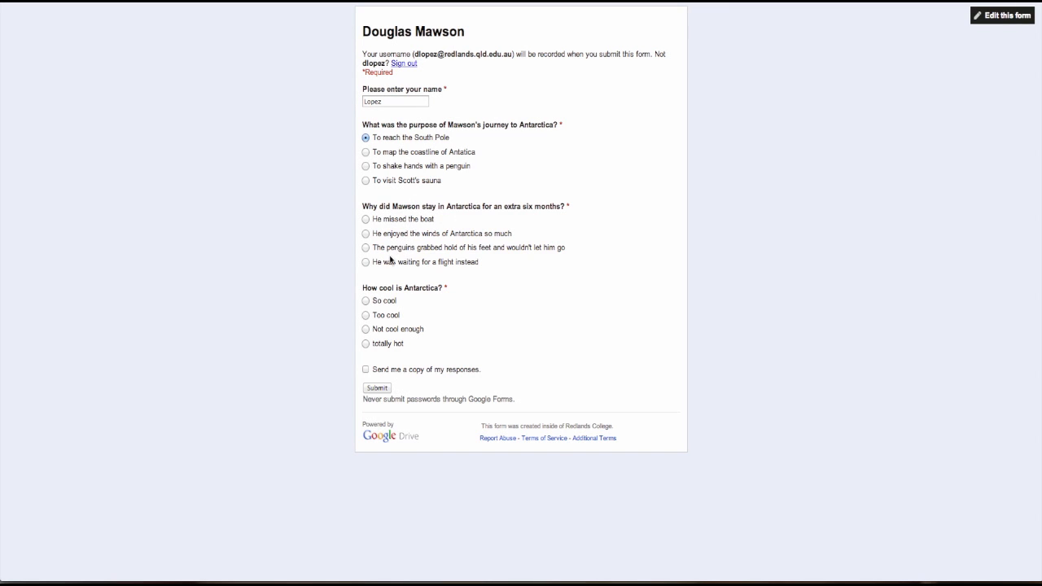
{"action": "left_click", "coordinate": [367, 219]}
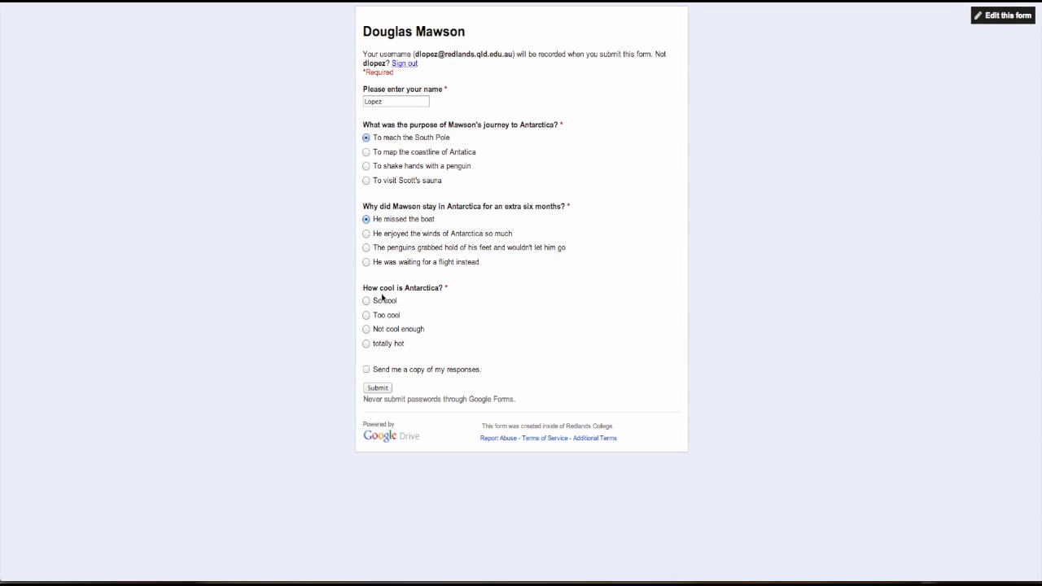
{"action": "left_click", "coordinate": [366, 316]}
{"action": "left_click", "coordinate": [378, 388]}
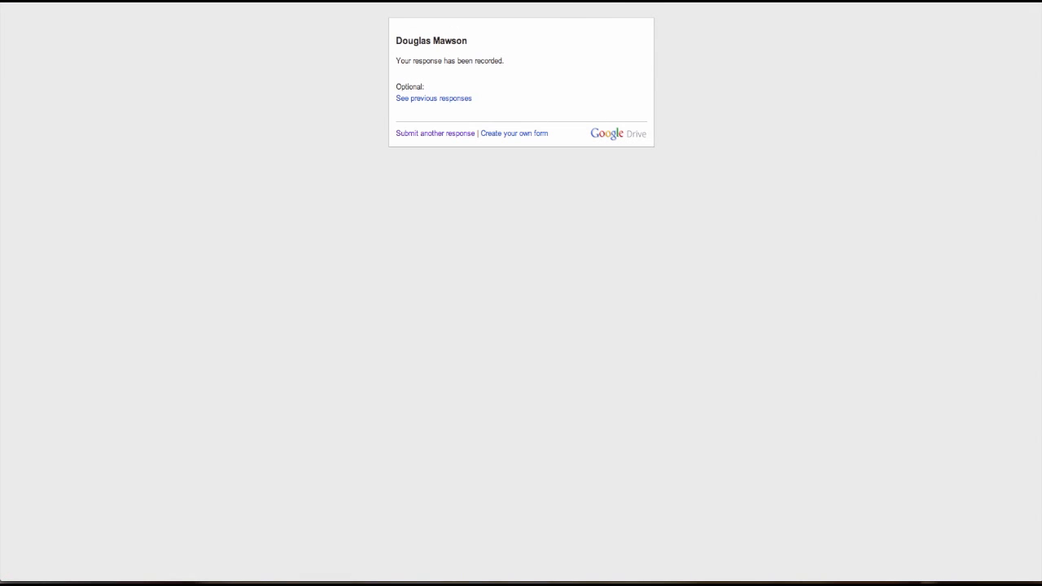
Return to the form editor, send responses to a new spreadsheet named "Douglas Mawson (Responses)", and open it
{"action": "left_click", "coordinate": [689, 2]}
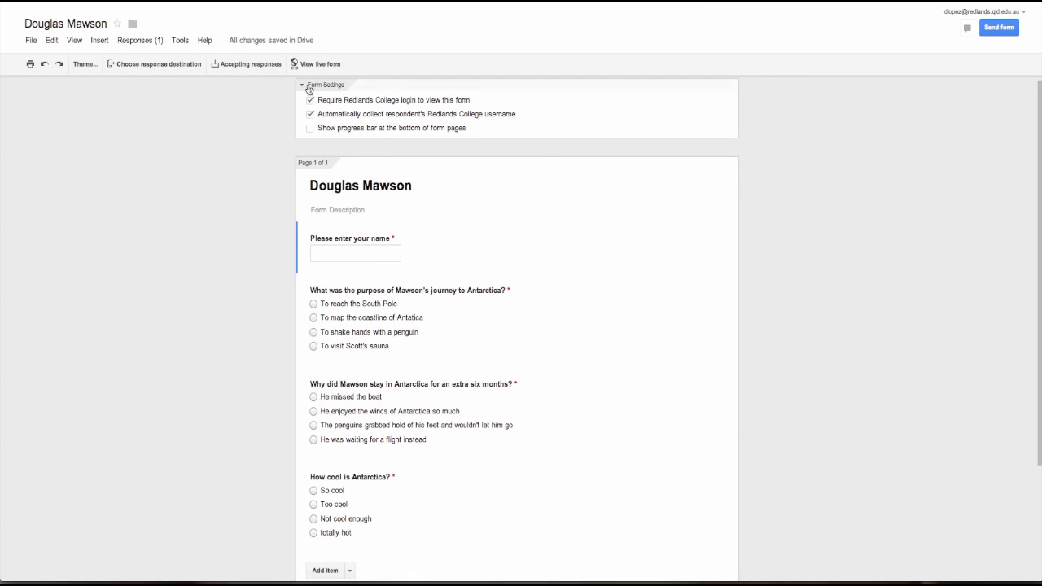
{"action": "left_click", "coordinate": [159, 63]}
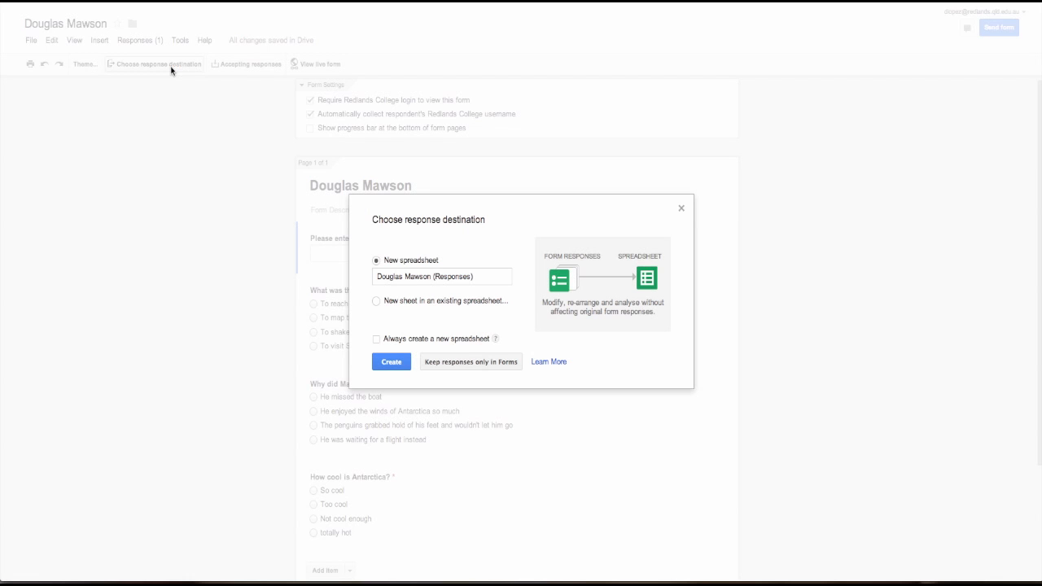
{"action": "left_click", "coordinate": [393, 361]}
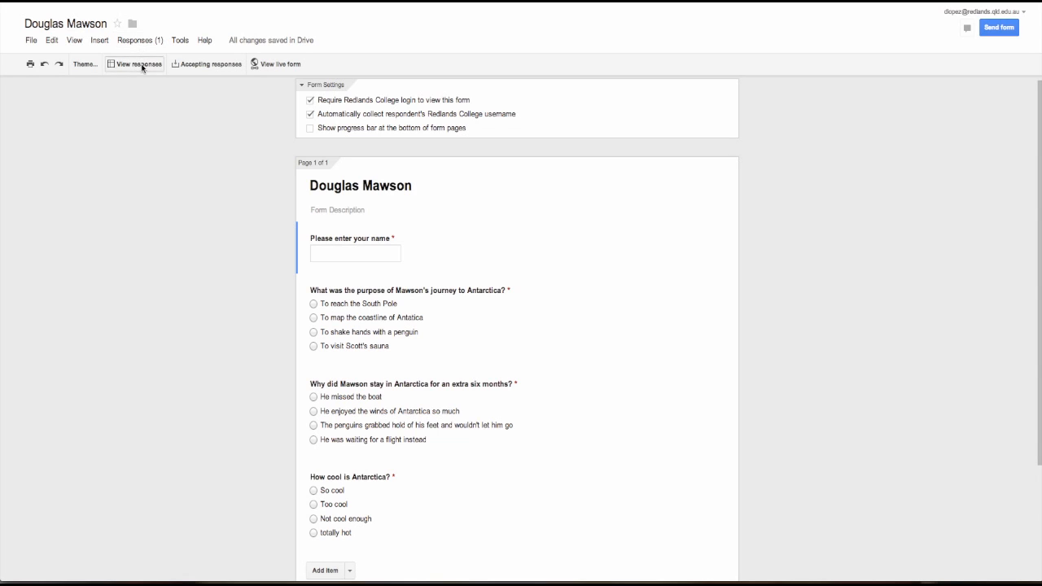
{"action": "left_click", "coordinate": [142, 67]}
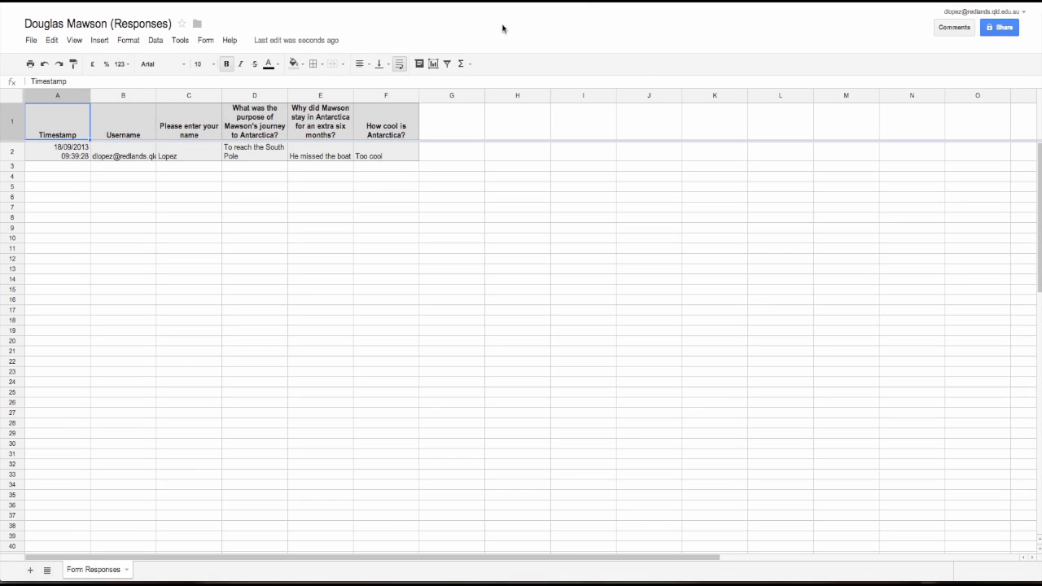
Find the Flubaroo script in the Script Gallery and install it in the responses spreadsheet
{"action": "left_click", "coordinate": [186, 41]}
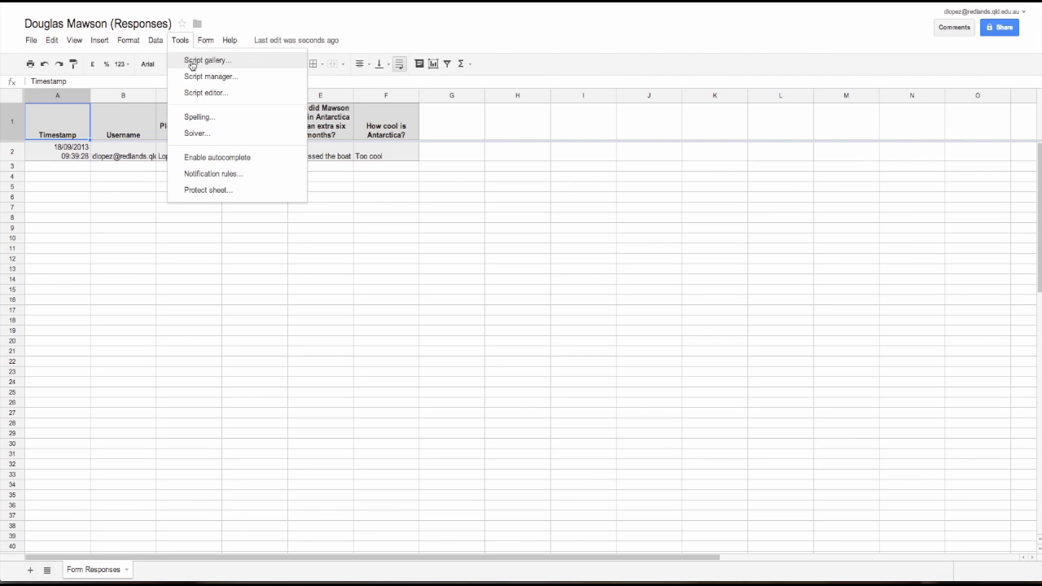
{"action": "left_click", "coordinate": [193, 62]}
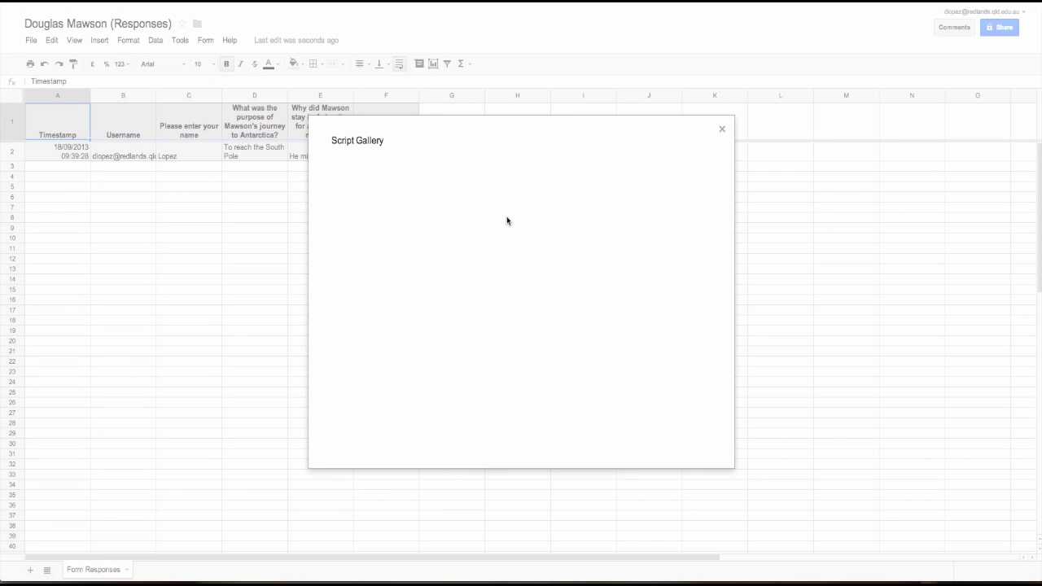
{"action": "left_click", "coordinate": [496, 171]}
{"action": "type", "text": "flubaroo"}
{"action": "left_click", "coordinate": [578, 174]}
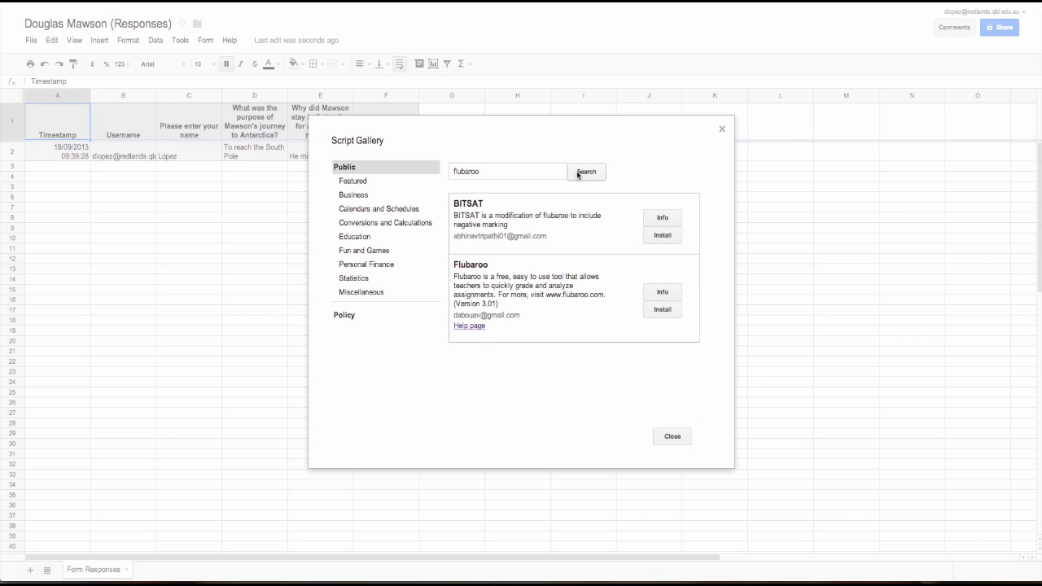
{"action": "left_click", "coordinate": [660, 311]}
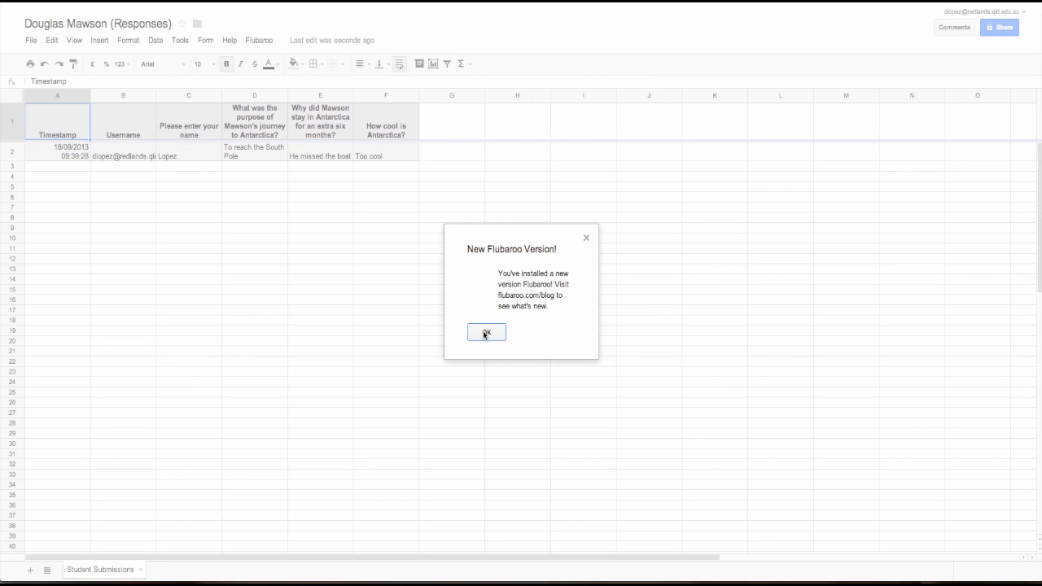
{"action": "left_click", "coordinate": [486, 334]}
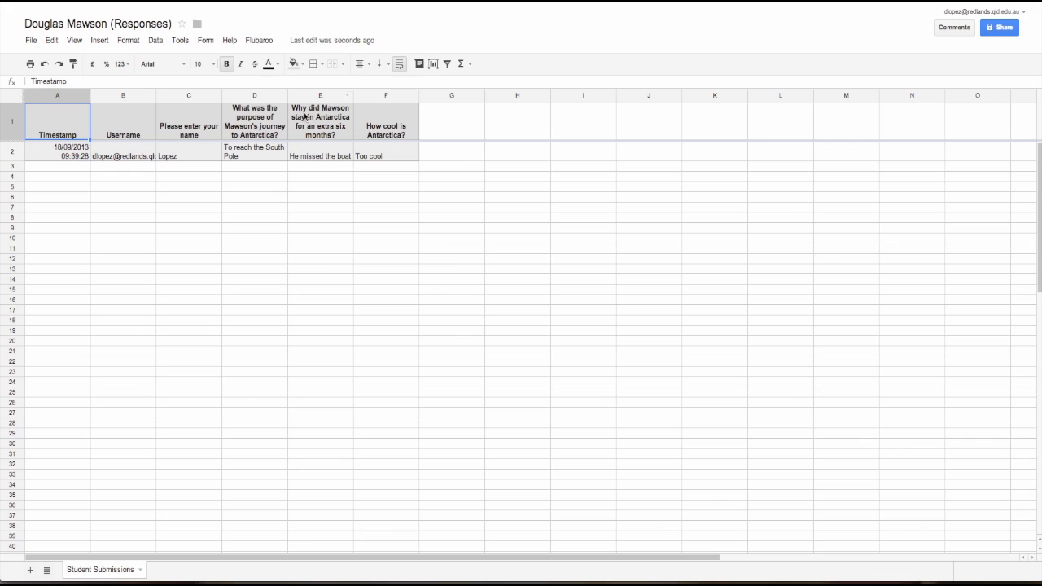
Start grading the assignment with Flubaroo, keeping "How cool is Antarctica?" at 1 Point, and continue to the answer key selection
{"action": "left_click", "coordinate": [262, 43]}
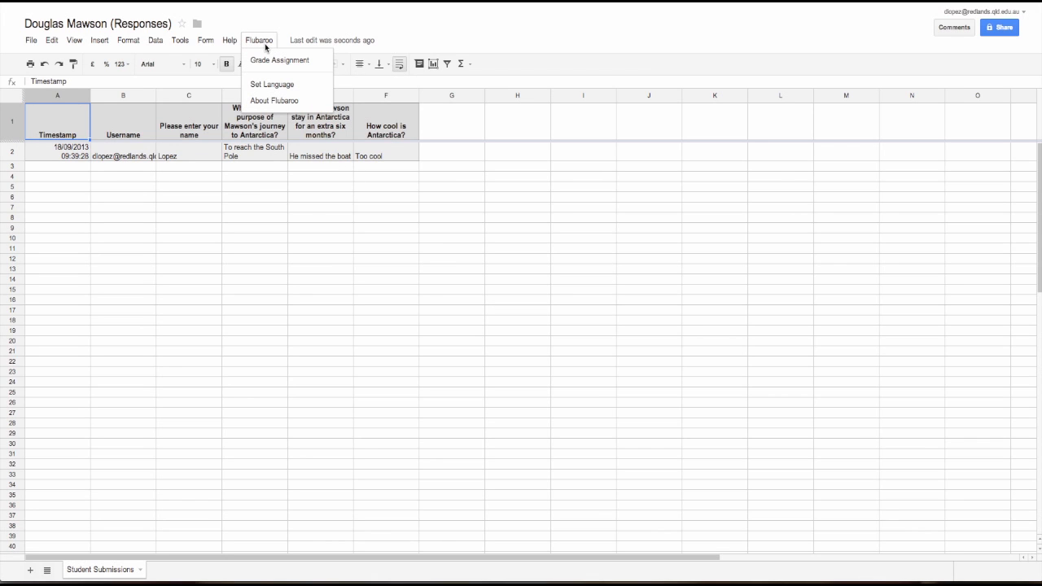
{"action": "left_click", "coordinate": [285, 24]}
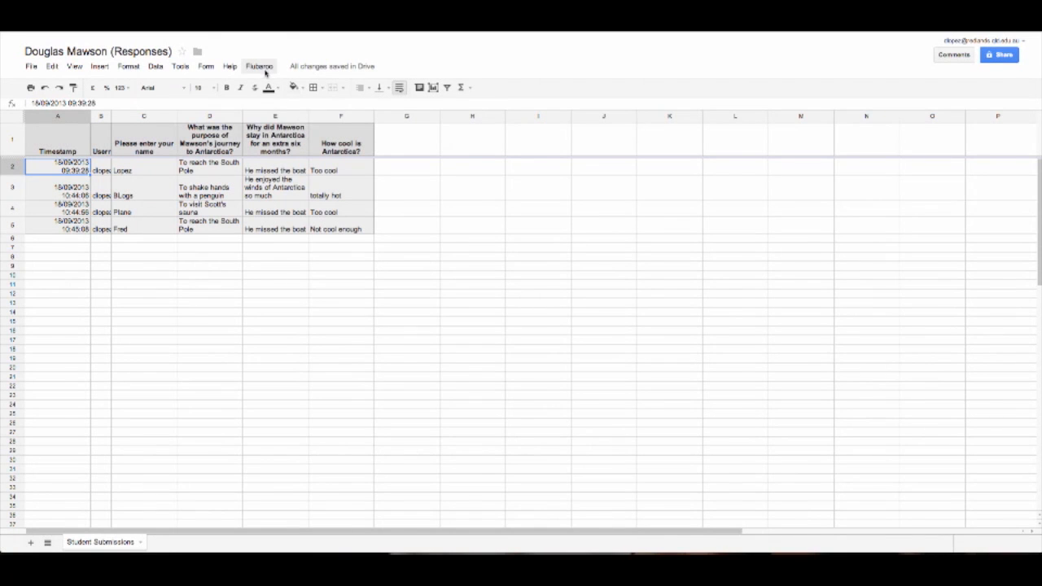
{"action": "left_click", "coordinate": [261, 66]}
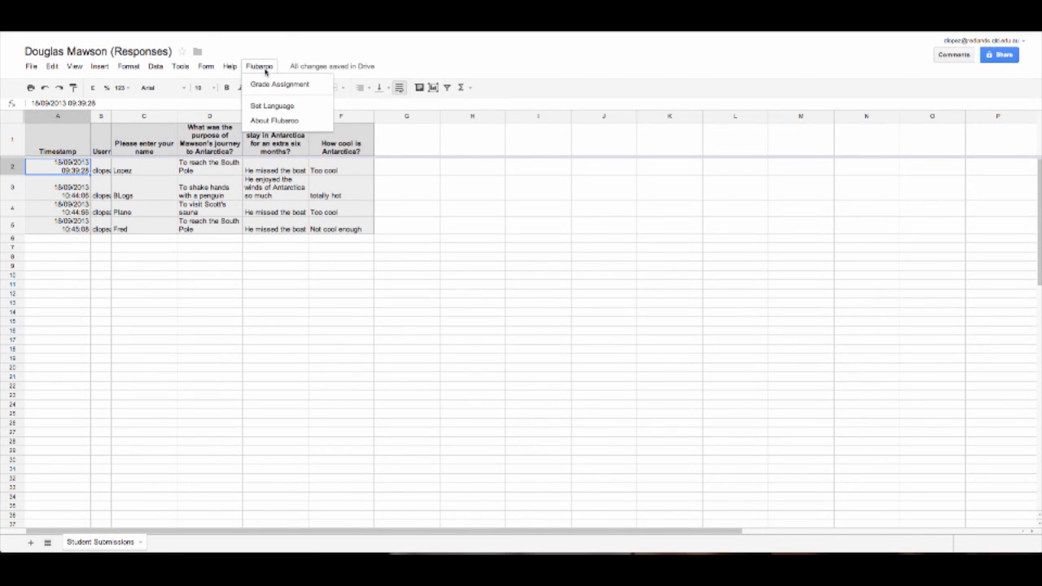
{"action": "left_click", "coordinate": [267, 83]}
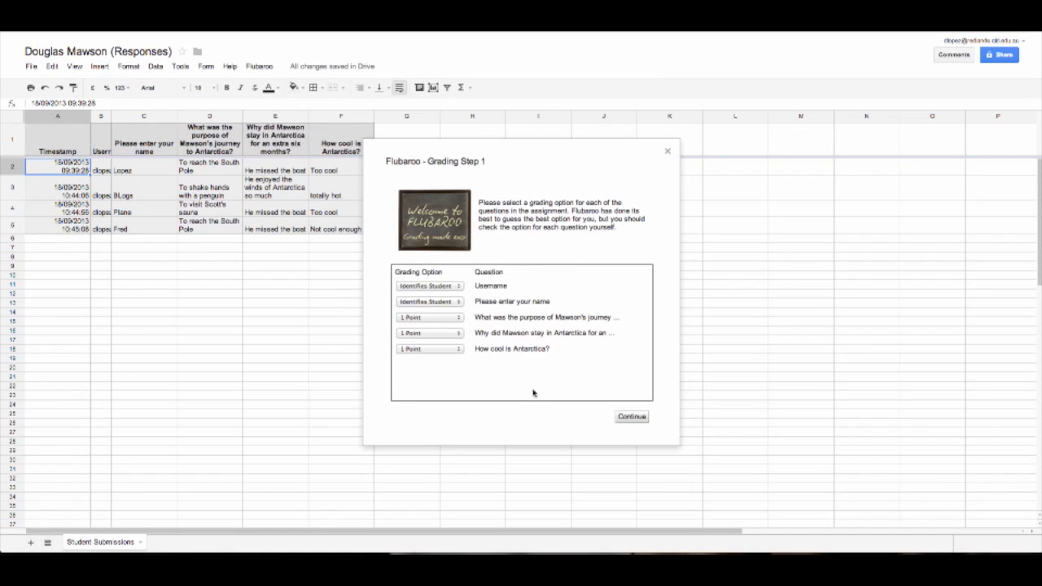
{"action": "left_click", "coordinate": [461, 352]}
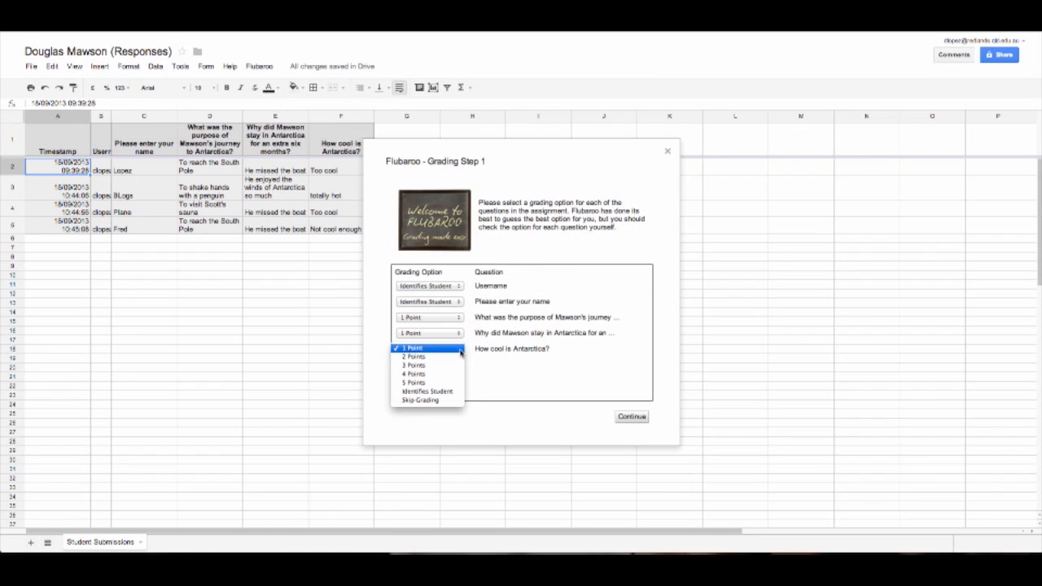
{"action": "left_click", "coordinate": [461, 349]}
{"action": "left_click", "coordinate": [629, 418]}
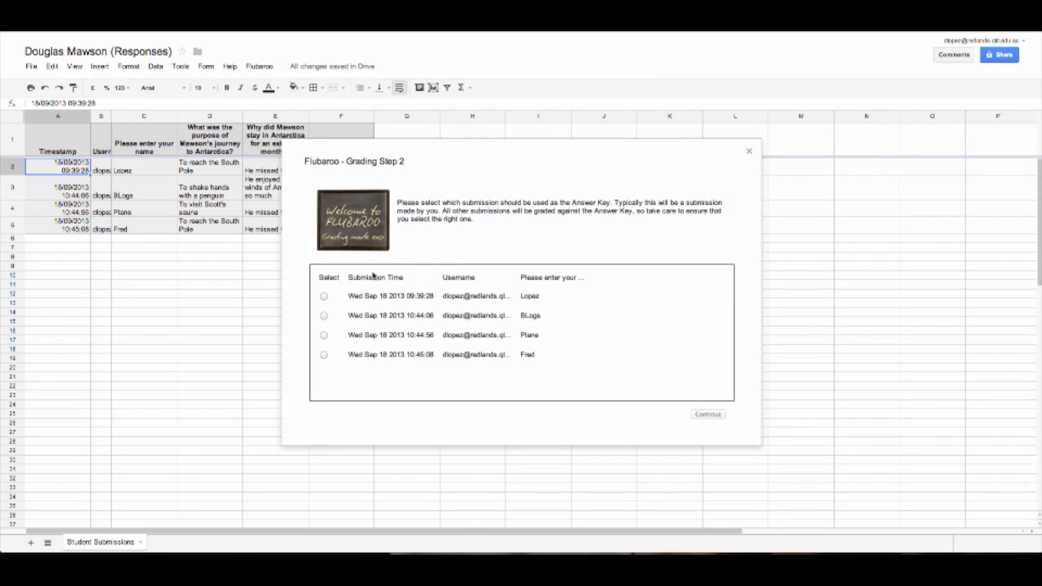
Use the 09:39:28 submission as the answer key, run the grading, and view the grades
{"action": "left_click", "coordinate": [323, 297]}
{"action": "left_click", "coordinate": [706, 414]}
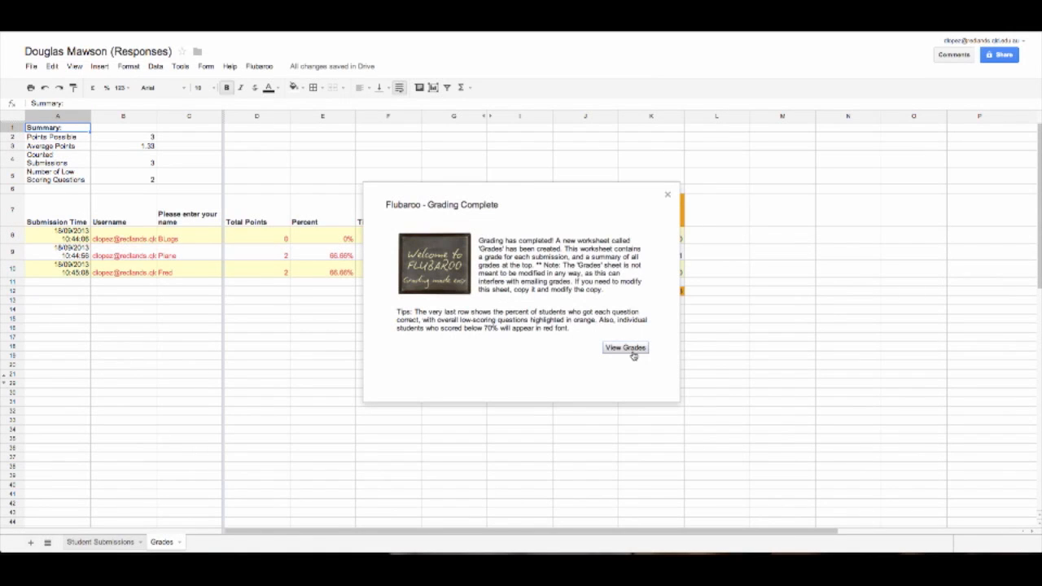
{"action": "left_click", "coordinate": [625, 348]}
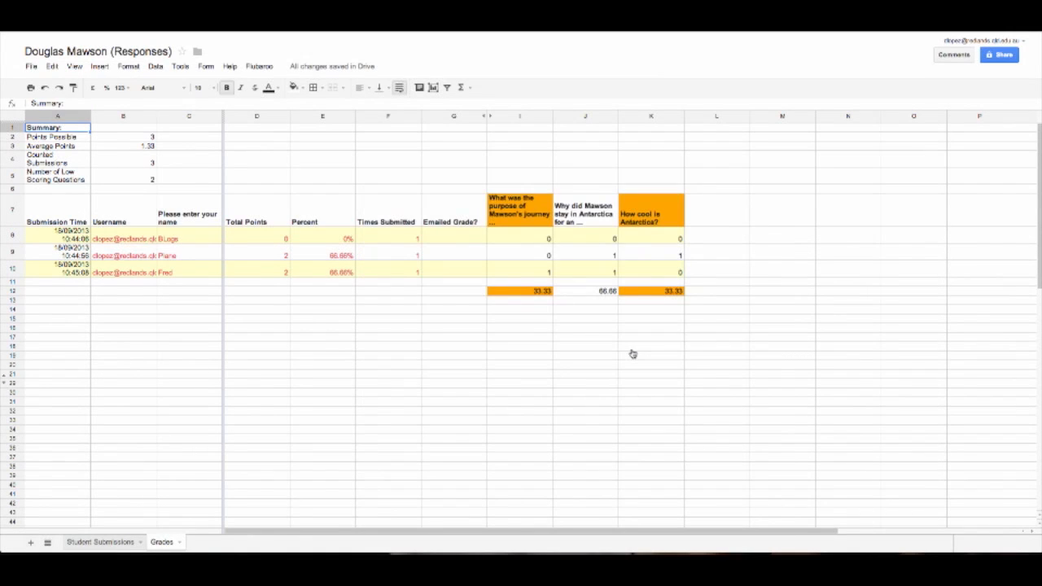
Examine the per-question scores on the Grades sheet and the answers on the Student Submissions sheet
{"action": "scroll", "coordinate": [457, 357], "scroll_direction": "right", "scroll_amount": 5}
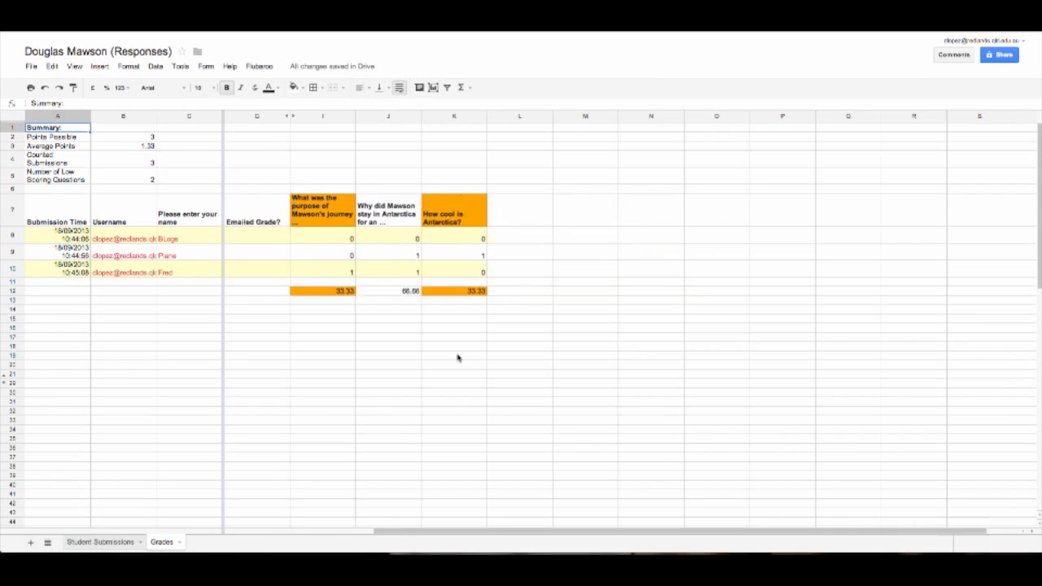
{"action": "scroll", "coordinate": [457, 357], "scroll_direction": "left", "scroll_amount": 4}
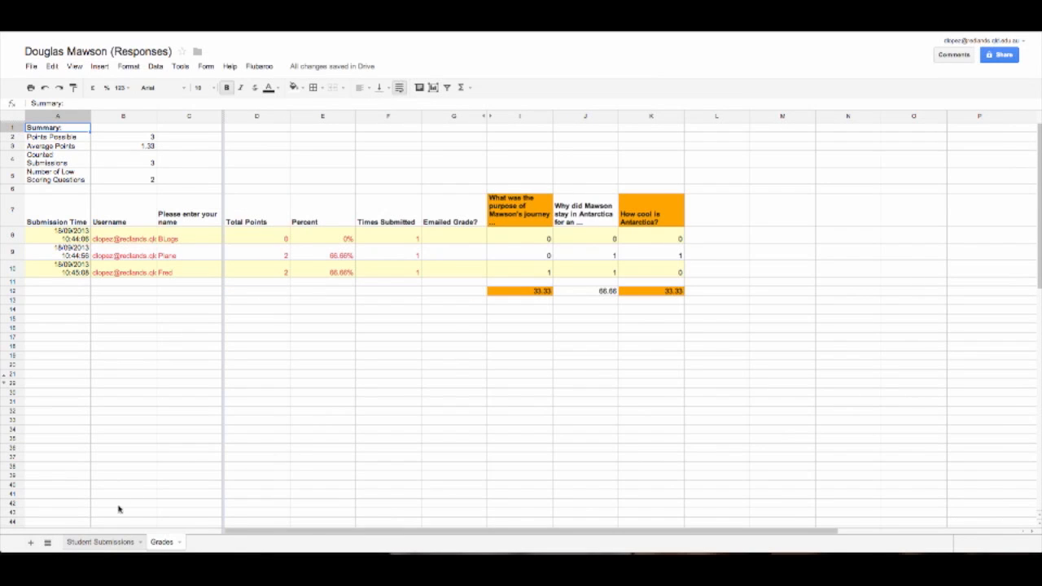
{"action": "left_click", "coordinate": [114, 542]}
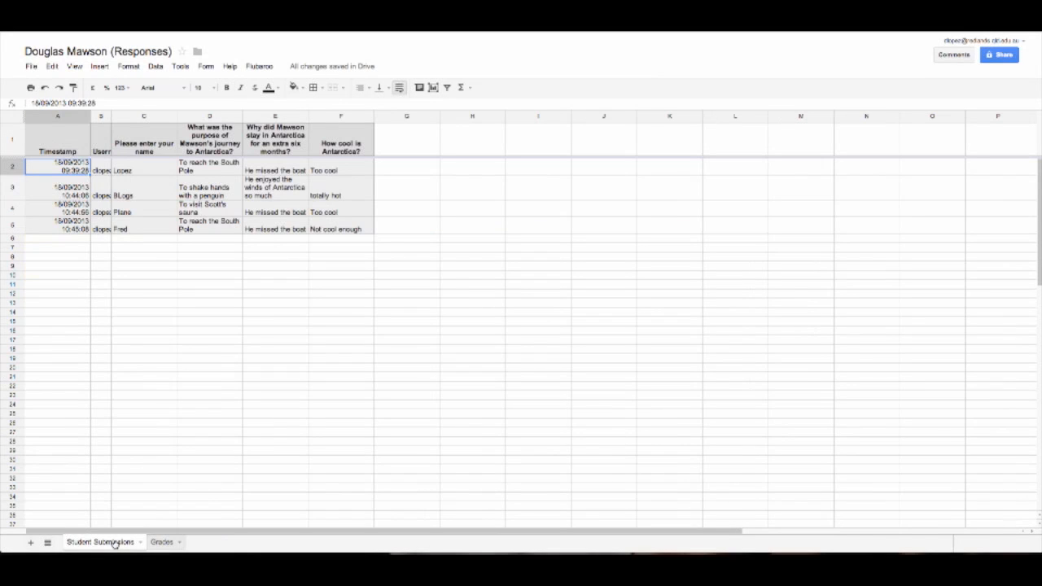
{"action": "left_click", "coordinate": [161, 542]}
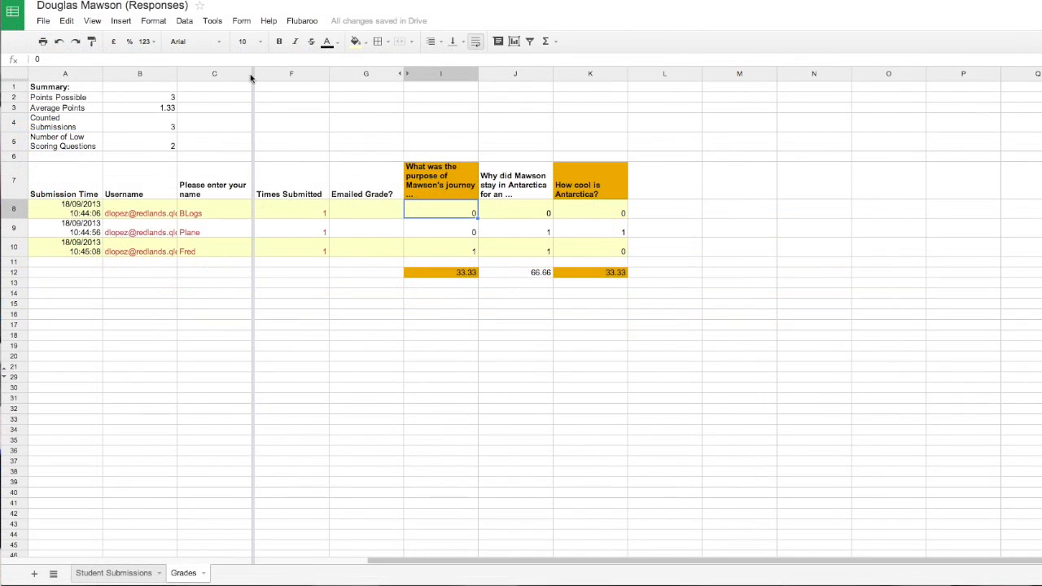
Turn on Flubaroo's student feedback column and enter "Well Done" in row 8 and "Love your work" in row 9
{"action": "left_click", "coordinate": [300, 22]}
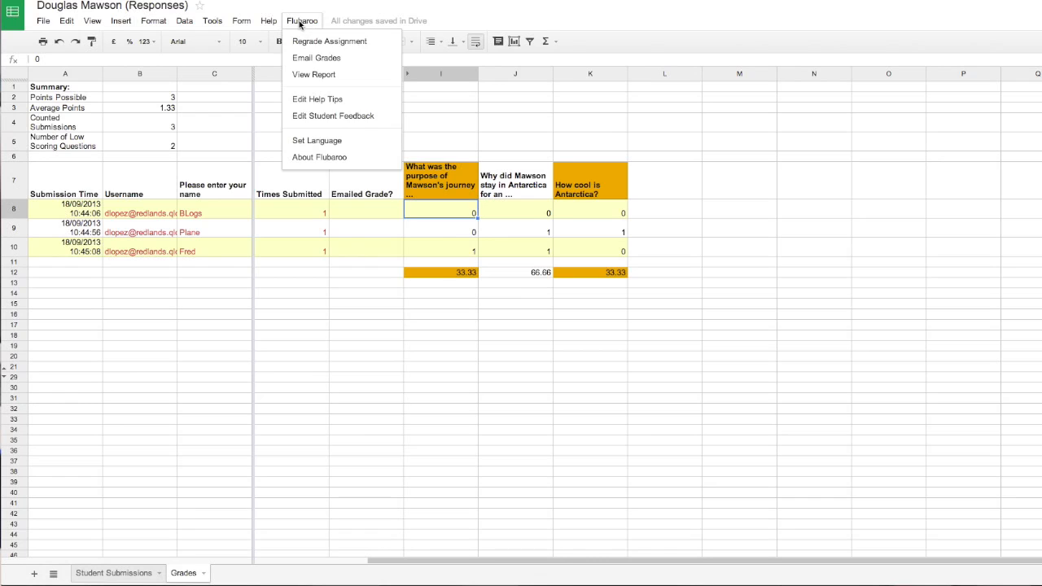
{"action": "left_click", "coordinate": [308, 120]}
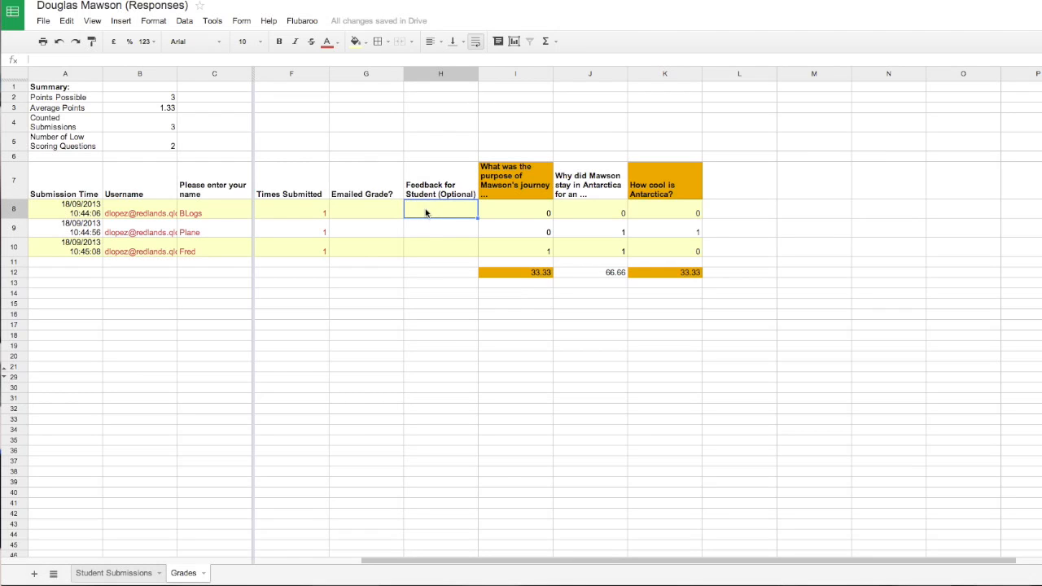
{"action": "type", "text": "Well Don"}
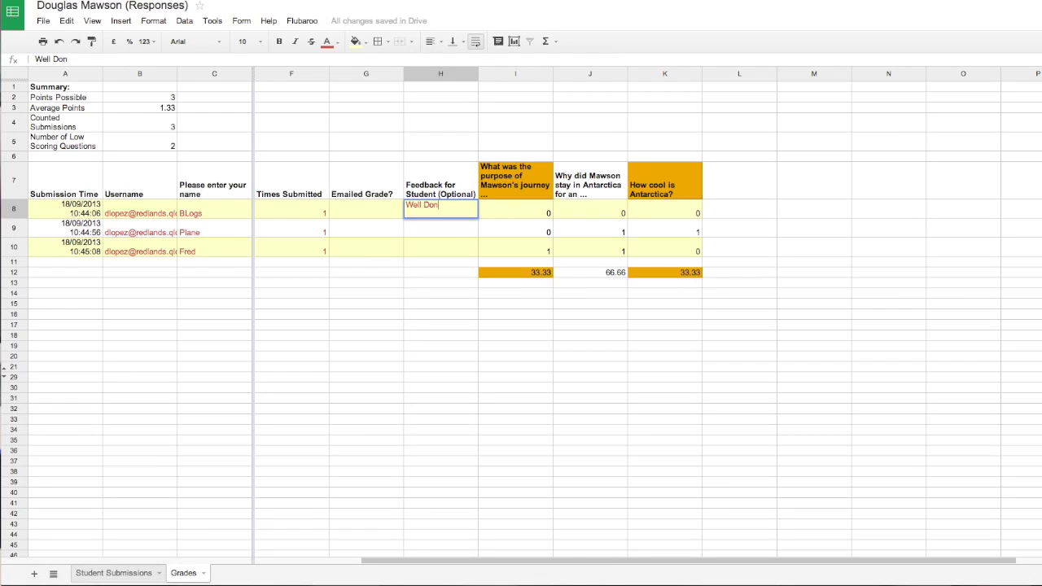
{"action": "type", "text": "e"}
{"action": "left_click", "coordinate": [423, 230]}
{"action": "type", "text": "Love your work"}
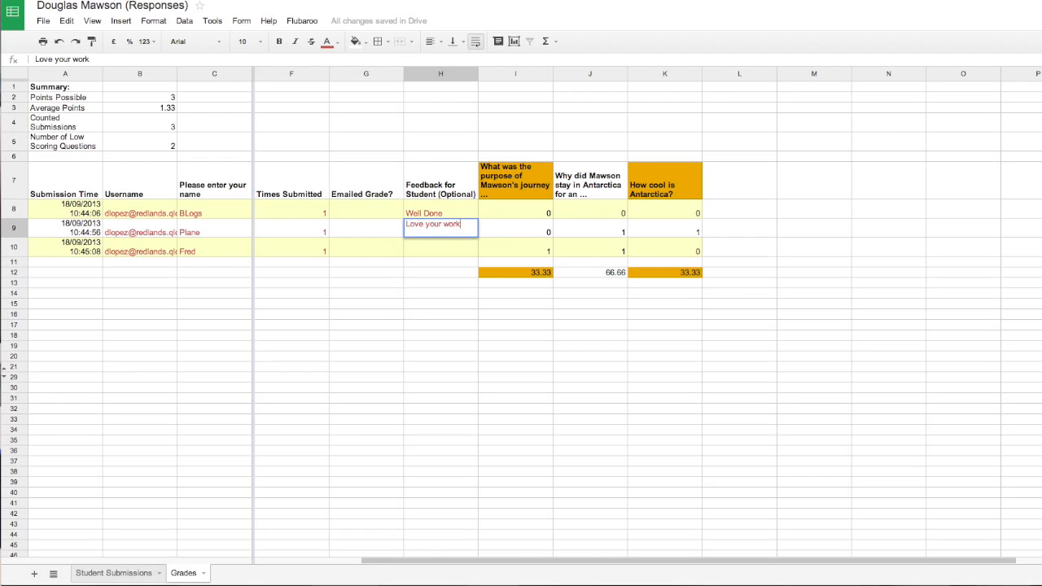
Enter "Need to focus more" as the student feedback in row 10 of the Grades sheet
{"action": "left_click", "coordinate": [422, 247]}
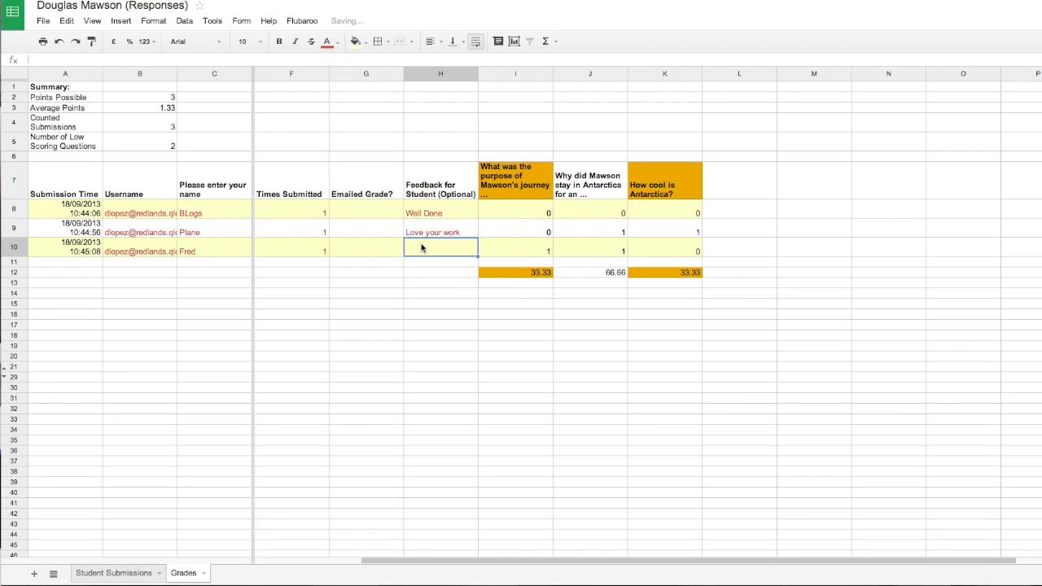
{"action": "type", "text": "Need to f"}
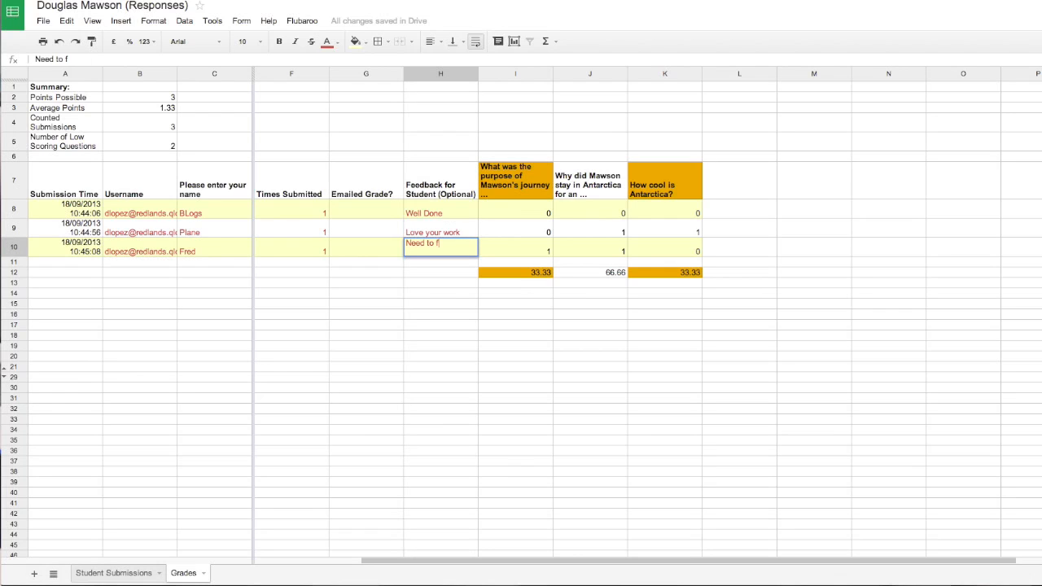
{"action": "type", "text": "ocus more"}
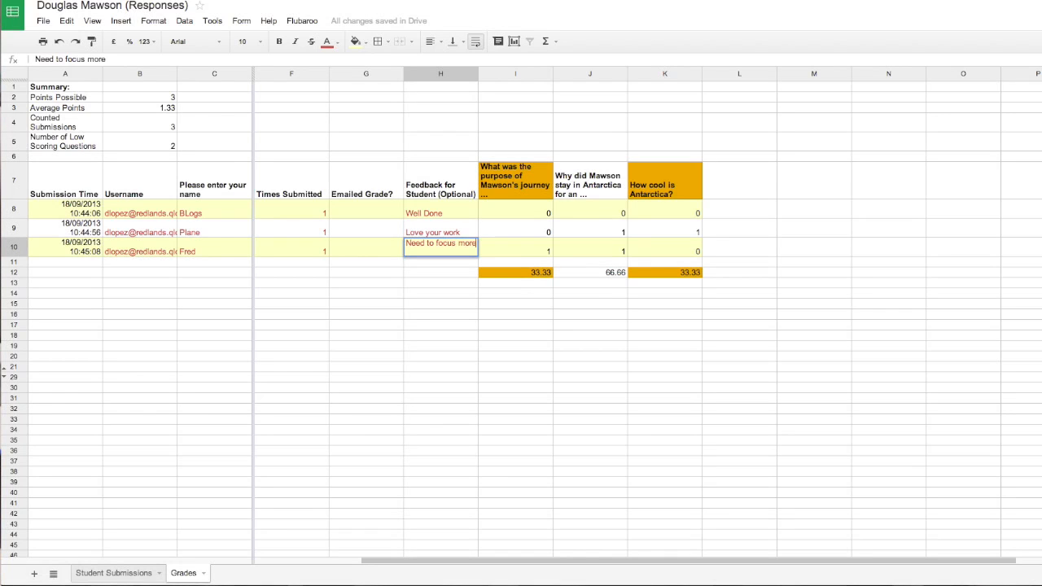
{"action": "left_click", "coordinate": [426, 282]}
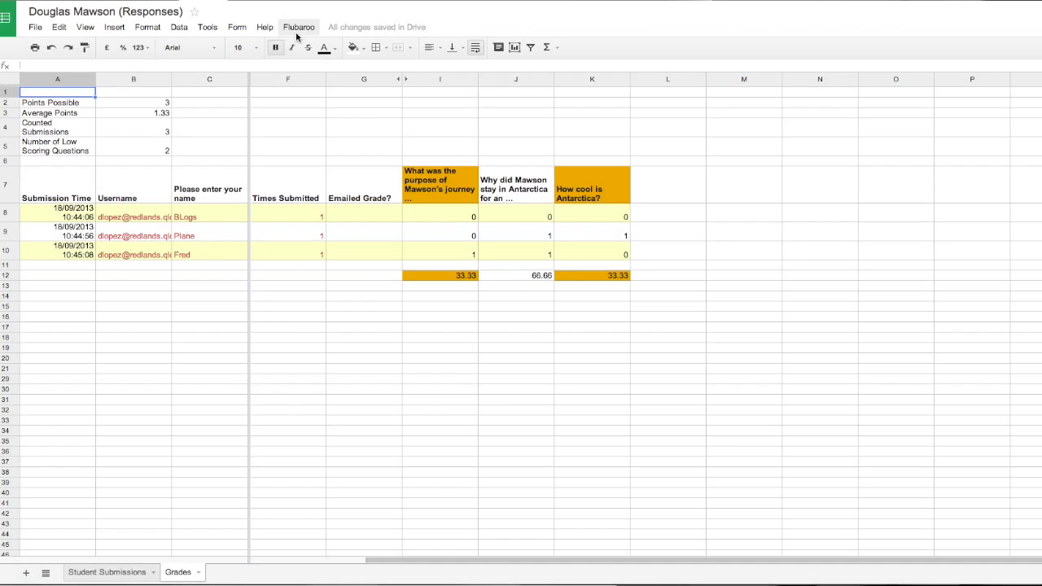
Start emailing the grades with Flubaroo and include the answer key in the emails
{"action": "left_click", "coordinate": [297, 29]}
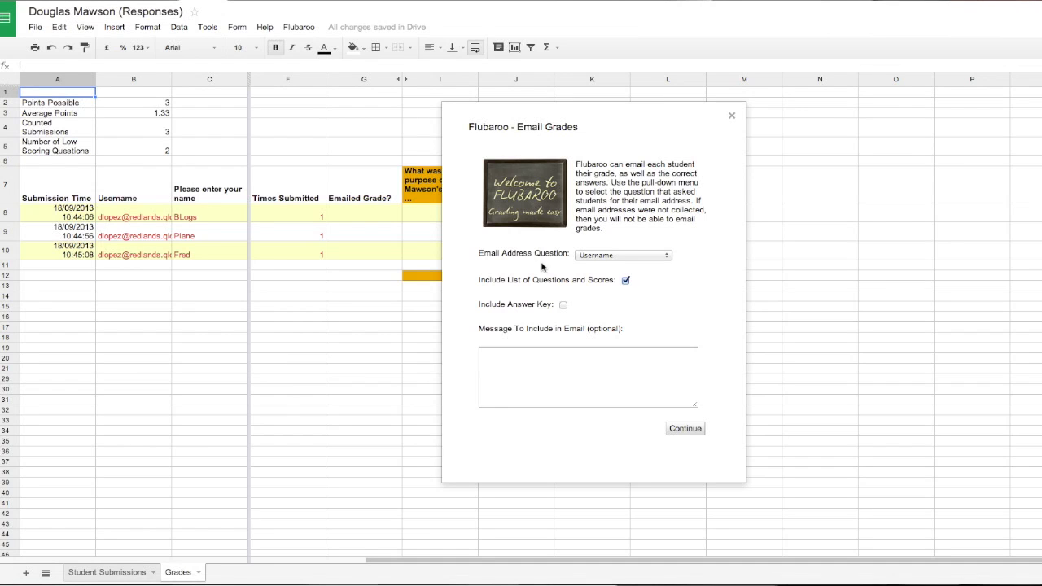
{"action": "left_click", "coordinate": [563, 306]}
Add the email message "Thank you, following are your grades for the Douglas Mawson work you completed" with a line break after the comma, and continue
{"action": "left_click", "coordinate": [557, 358]}
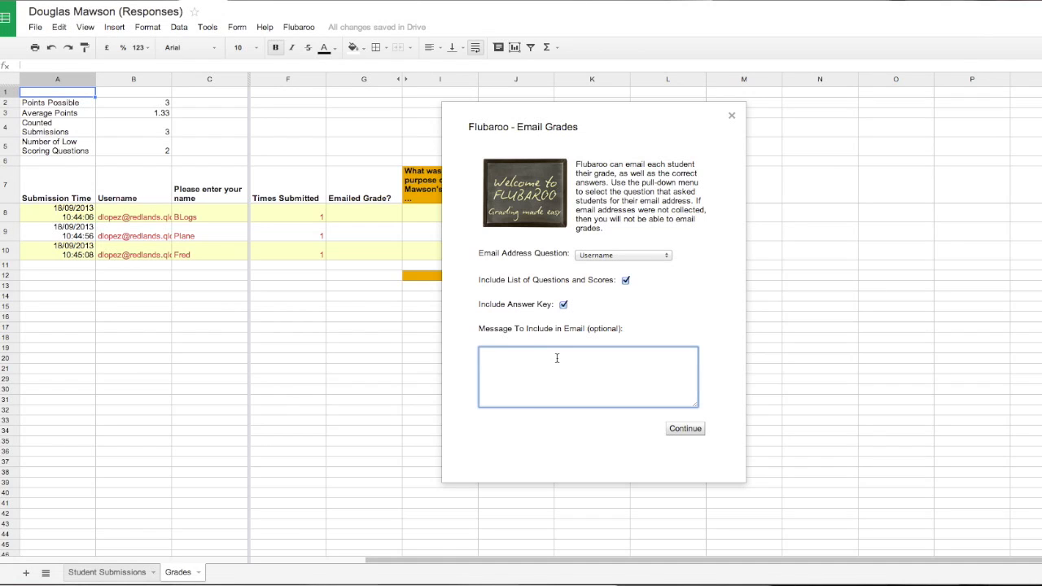
{"action": "type", "text": "Thank you"}
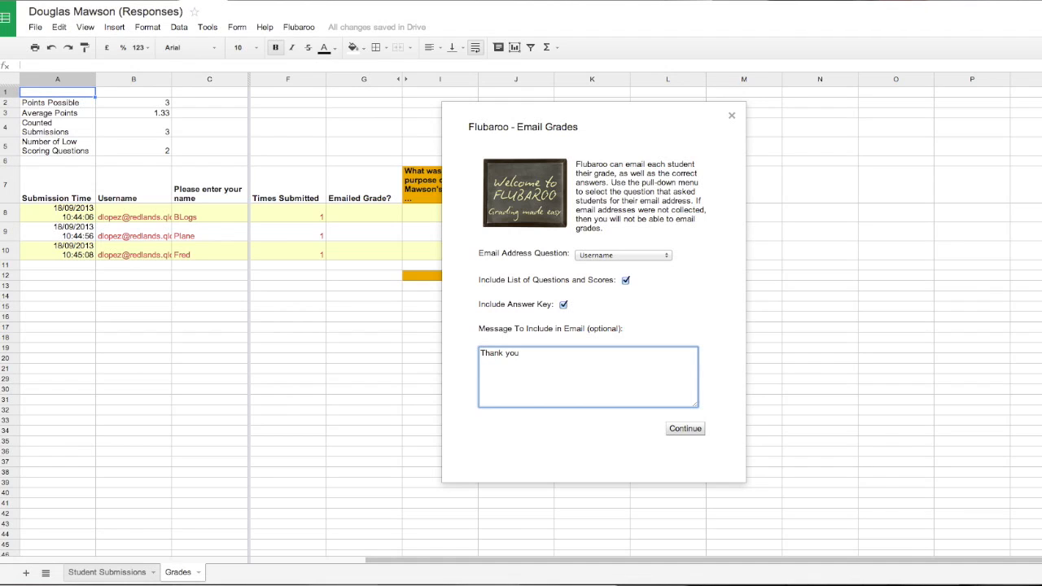
{"action": "type", "text": ","}
{"action": "key", "text": "Return"}
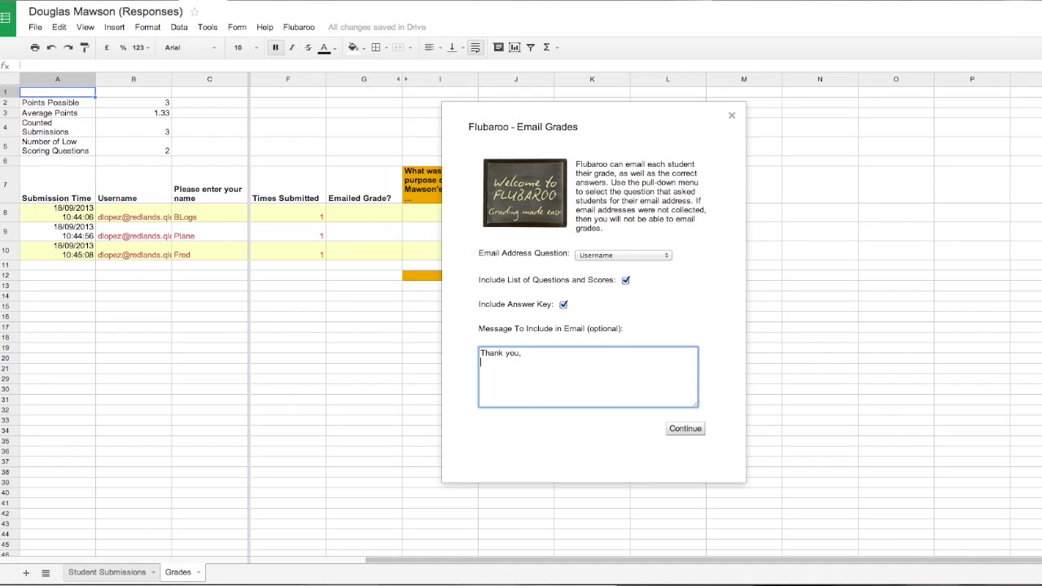
{"action": "type", "text": "following are your"}
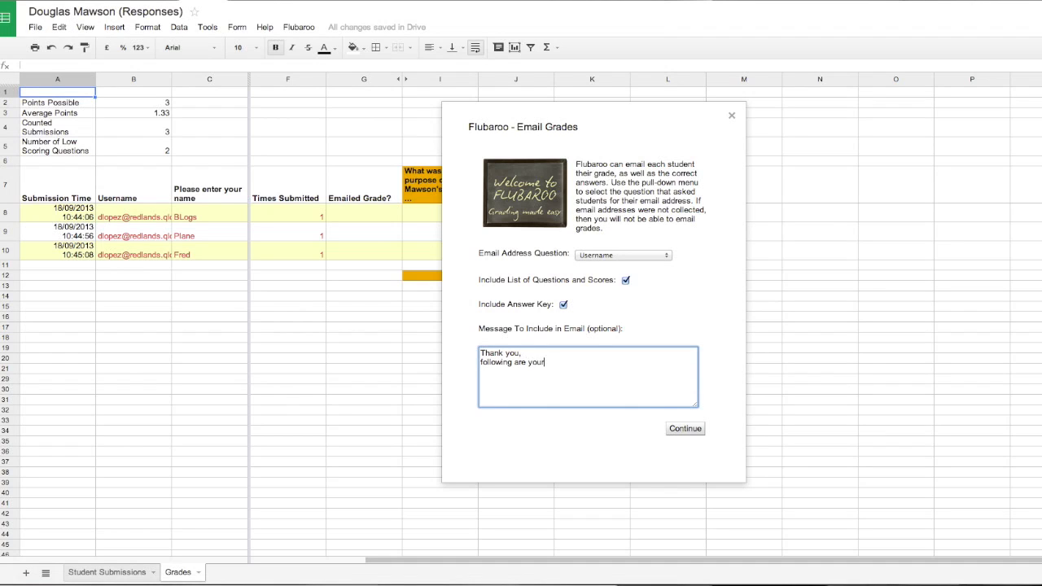
{"action": "type", "text": " grades for the Doug"}
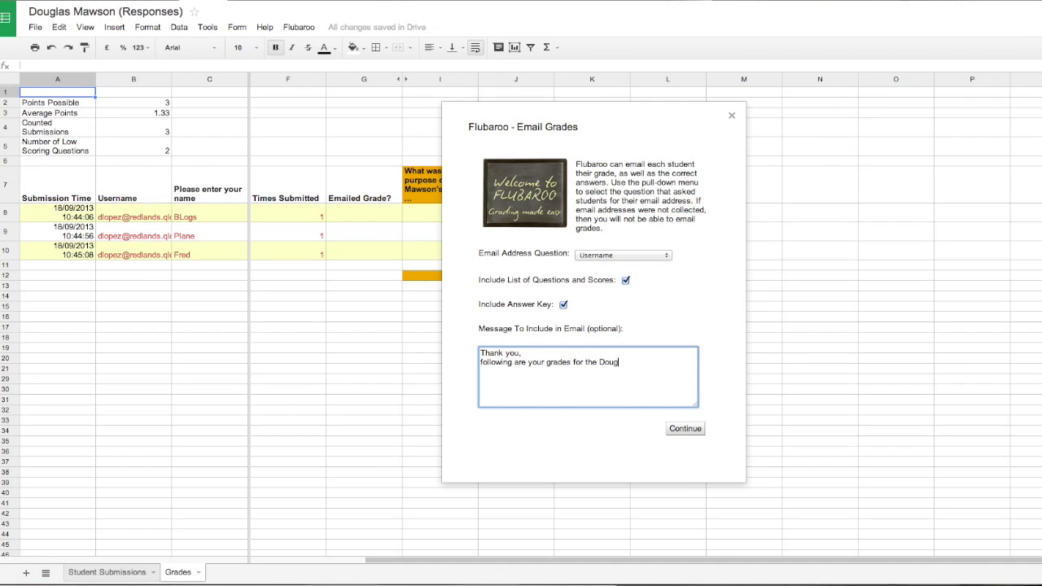
{"action": "type", "text": "las Mawson work you completed"}
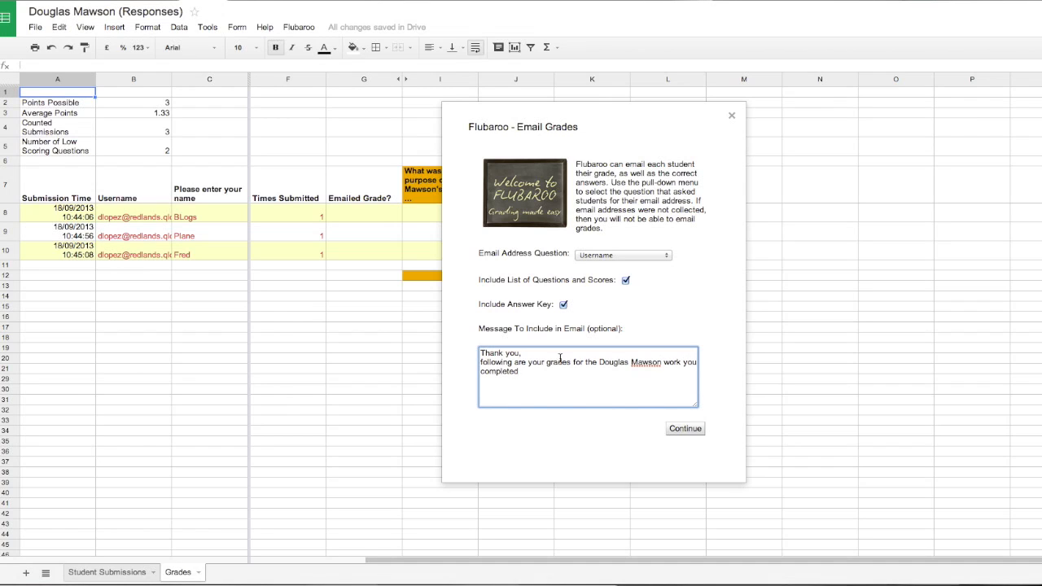
{"action": "right_click", "coordinate": [648, 368]}
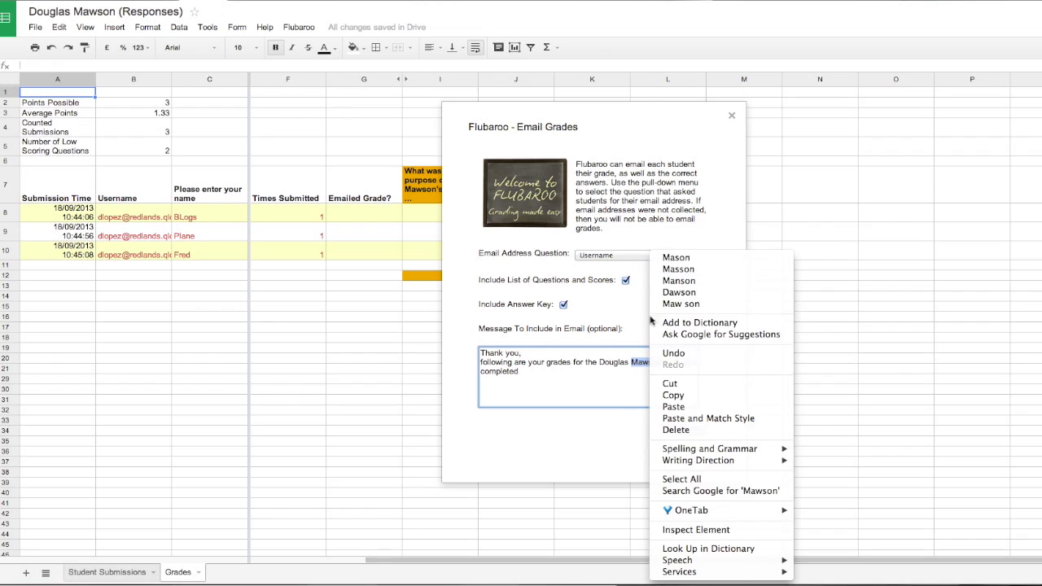
{"action": "left_click", "coordinate": [620, 393]}
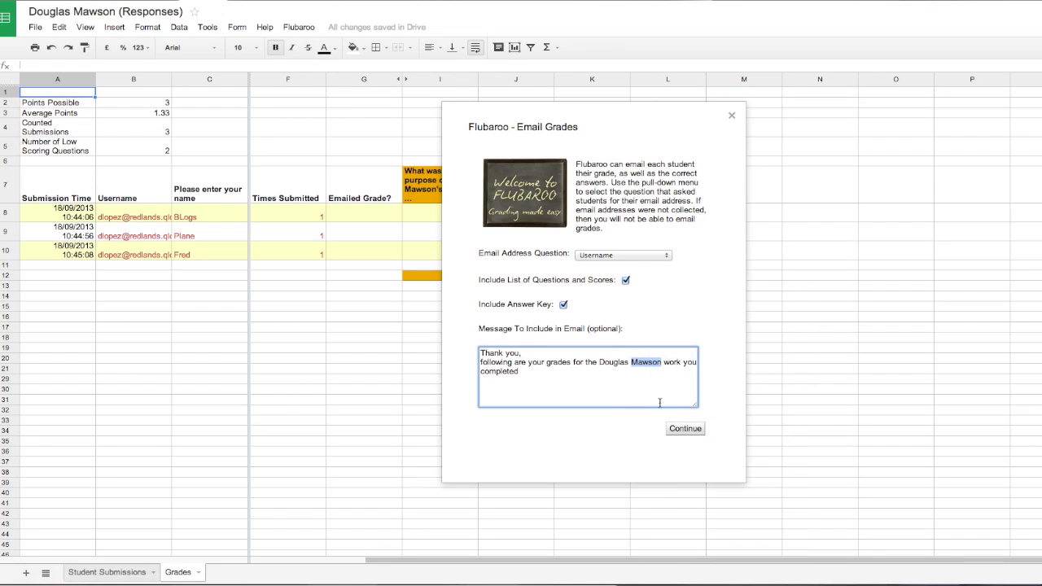
{"action": "left_click", "coordinate": [684, 433]}
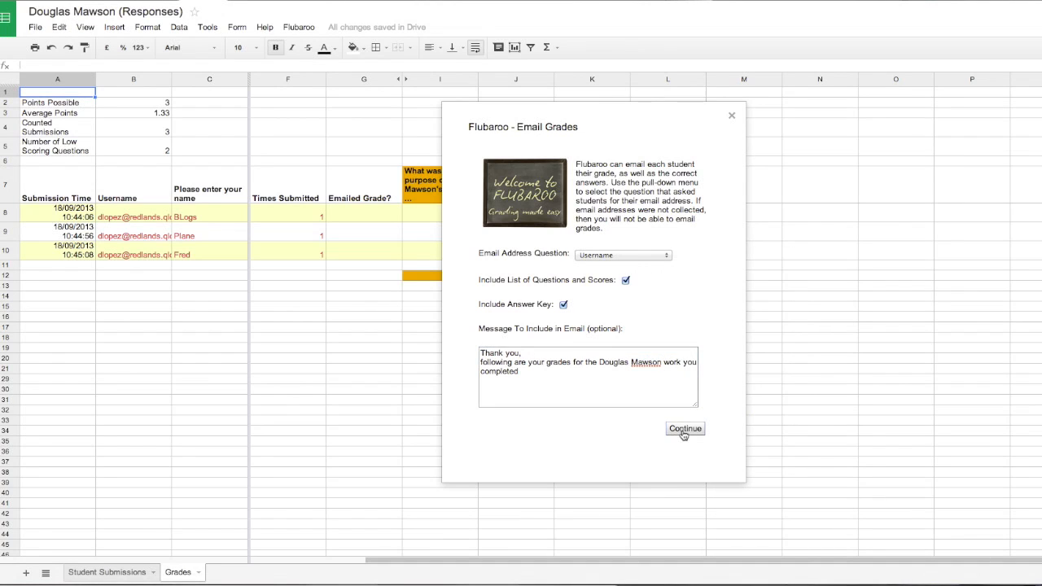